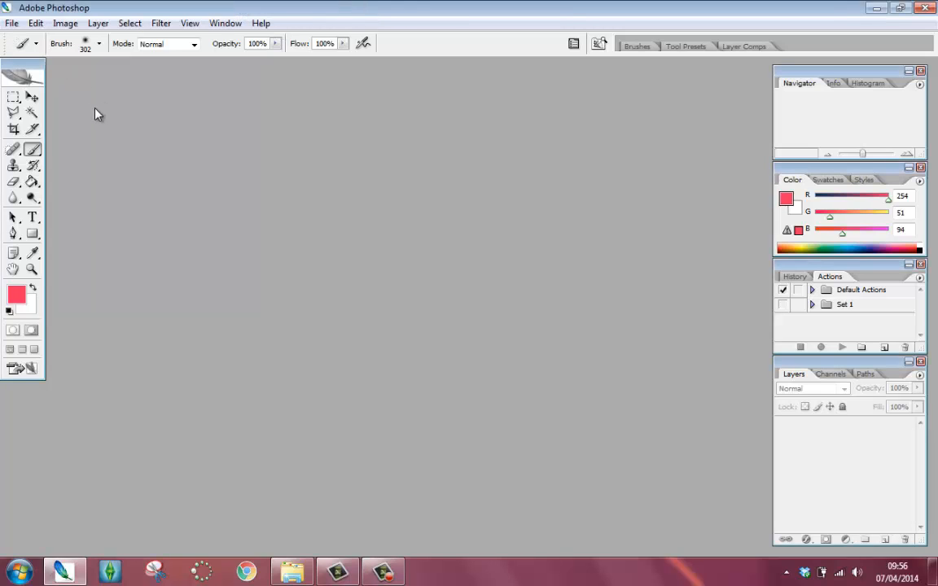
- Create a new 640 × 1136 pixel, 72 pixels/inch RGB document with a white background
left_click(12, 23)
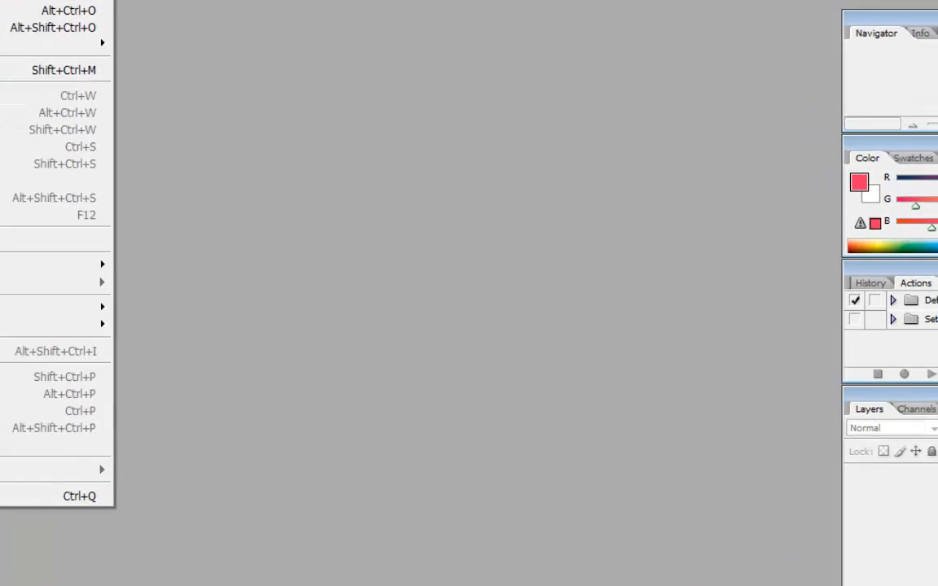
left_click(18, 38)
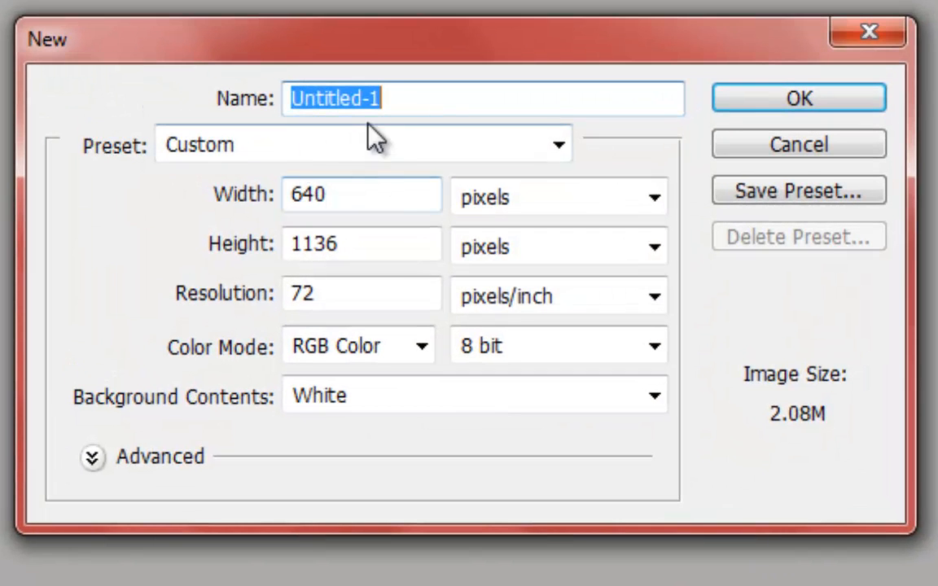
left_click(389, 98)
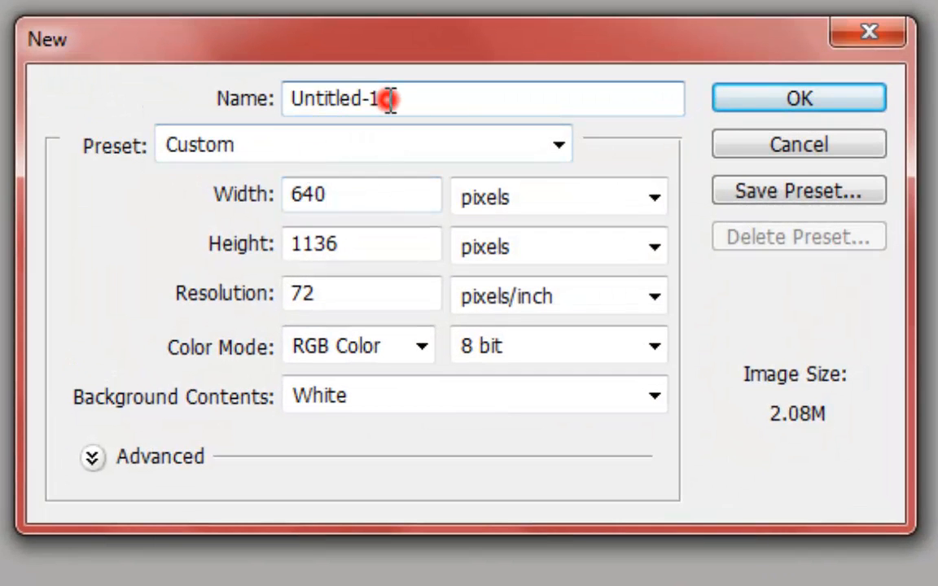
left_click_drag(358, 193, 297, 195)
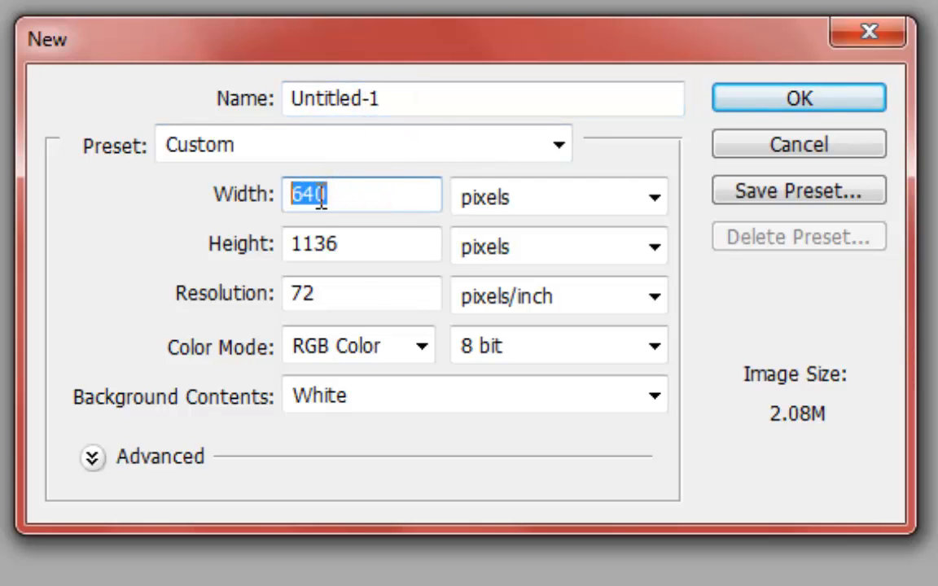
left_click(347, 195)
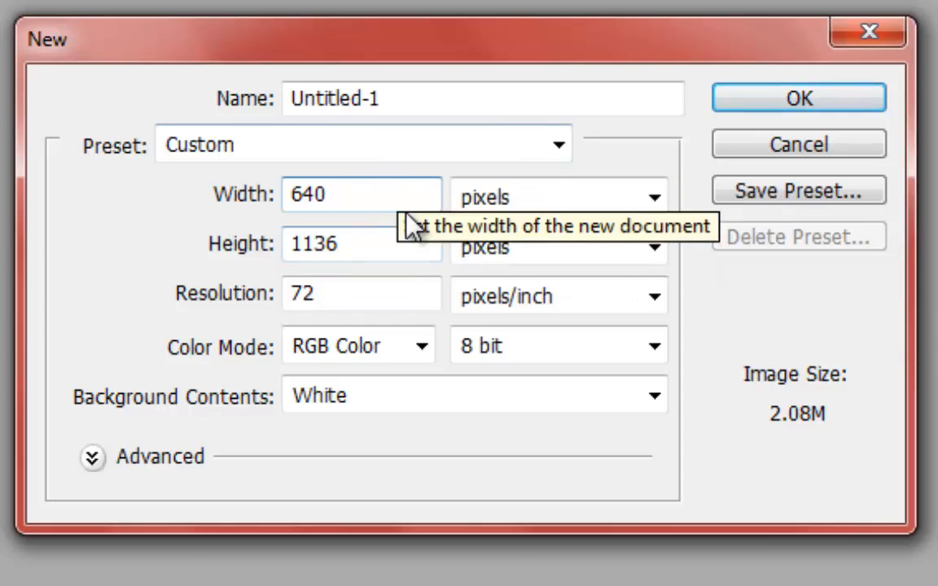
left_click(324, 407)
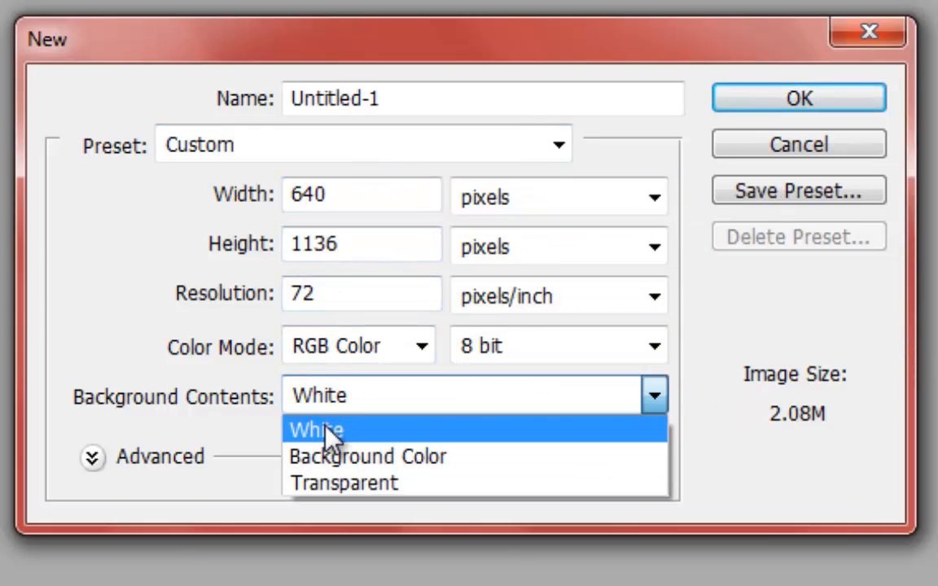
left_click(325, 432)
left_click(333, 397)
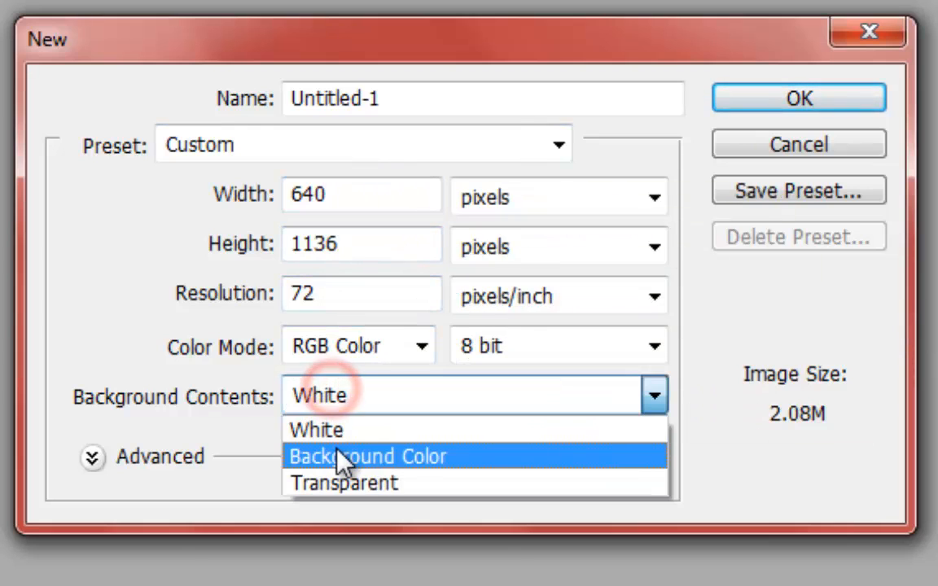
left_click(362, 430)
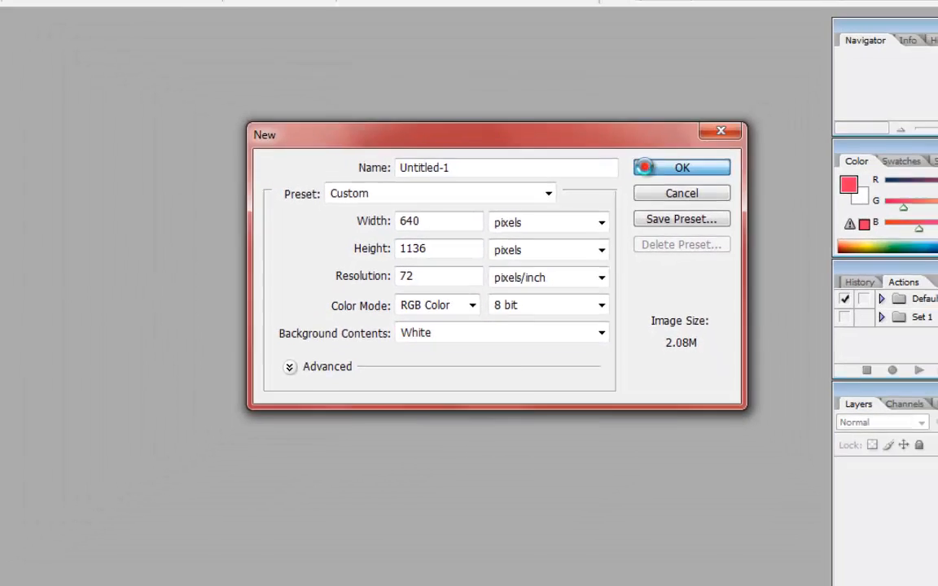
left_click(693, 129)
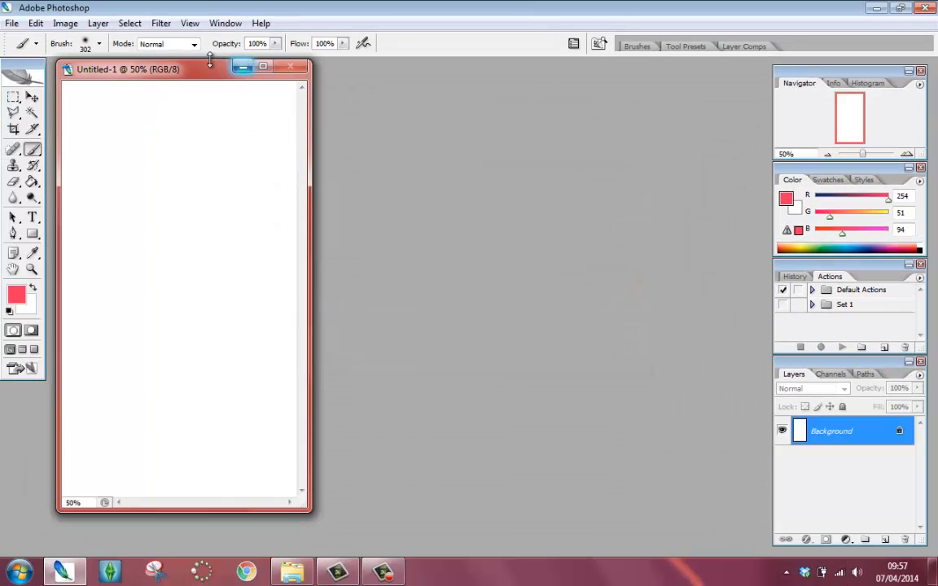
- Select the soft round 300 px brush for the Brush tool
left_click_drag(210, 69, 260, 74)
left_click_drag(342, 79, 434, 74)
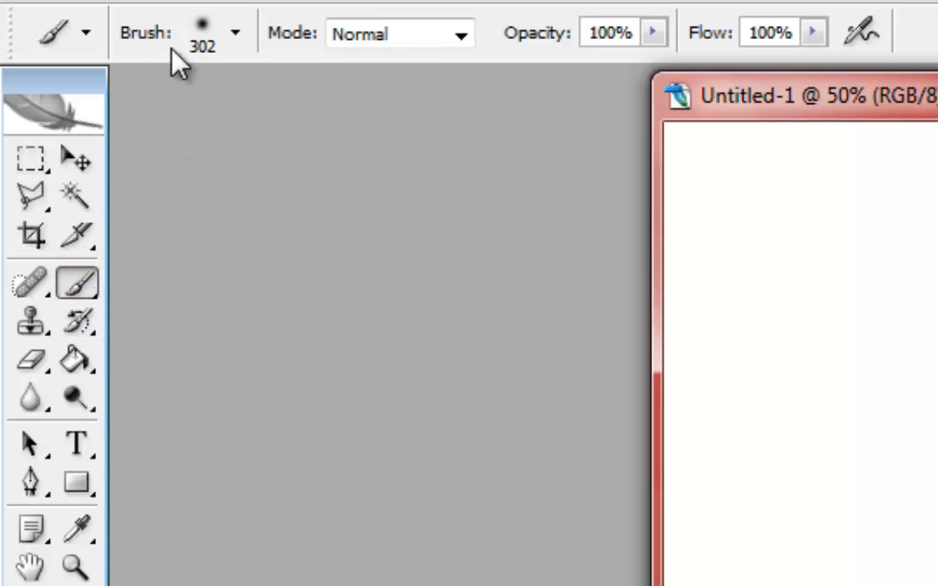
left_click(236, 35)
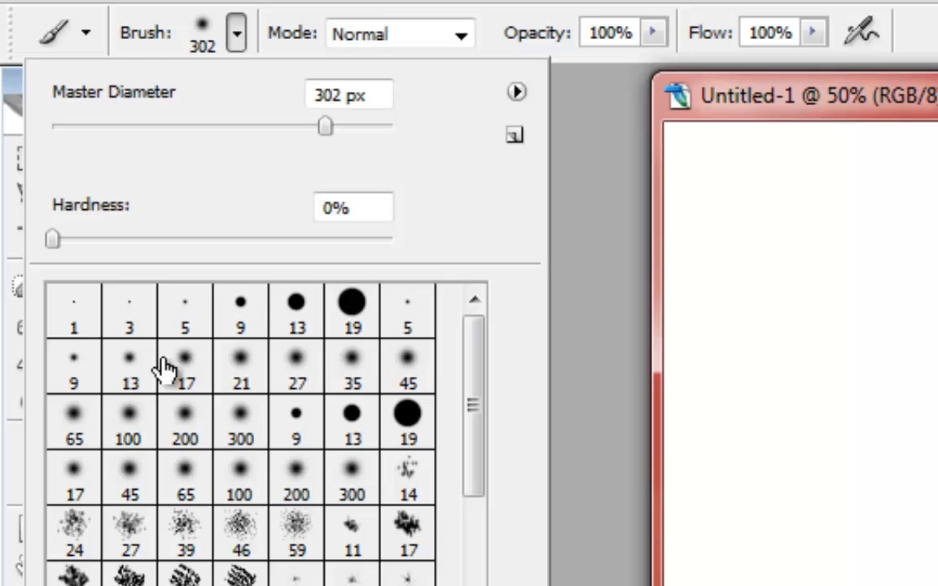
left_click(243, 423)
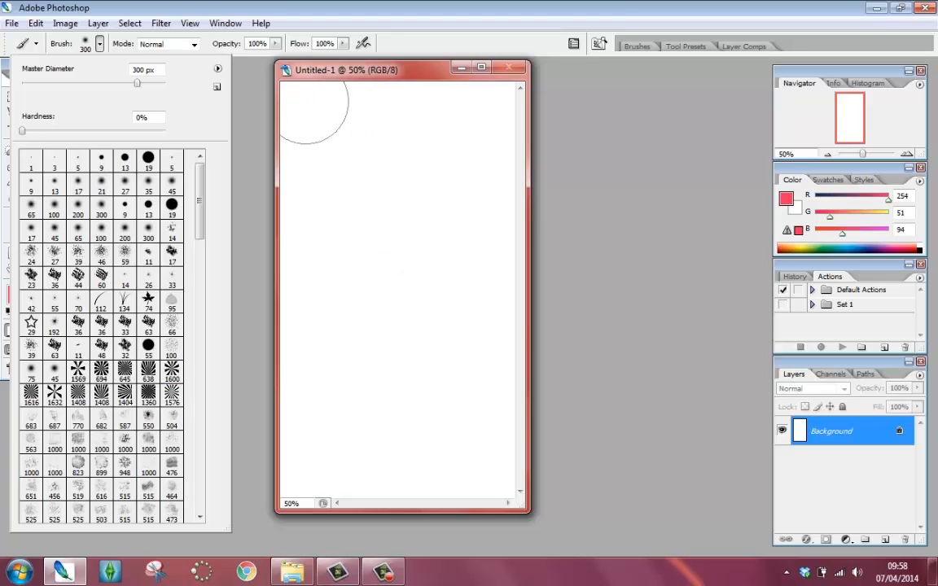
left_click(244, 96)
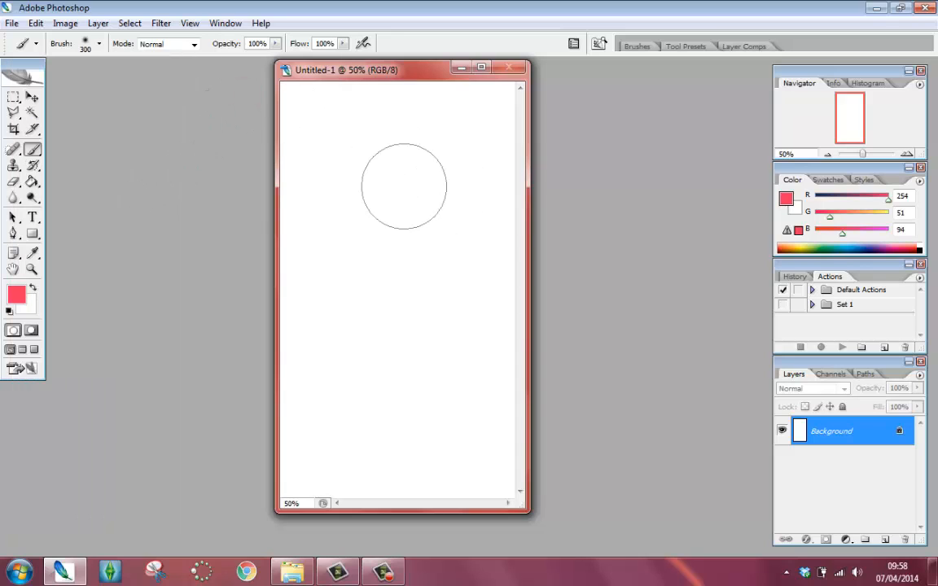
- Set the foreground colour to coral red (R248 G95 B95) and paint a broad S-shaped stroke down the canvas
left_click(24, 297)
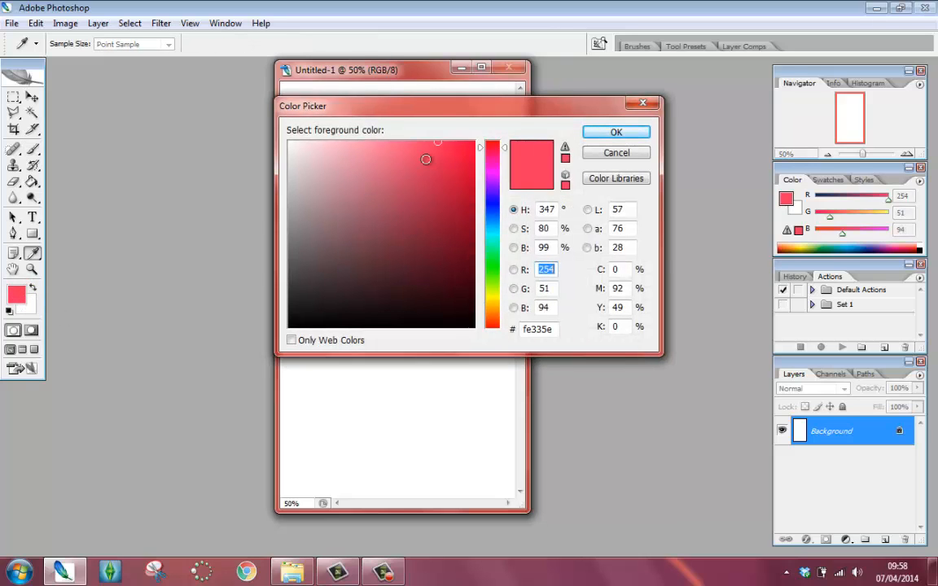
mouse_move(504, 151)
left_mouse_down()
mouse_move(499, 319)
mouse_move(502, 143)
mouse_move(508, 328)
mouse_move(505, 142)
left_mouse_up()
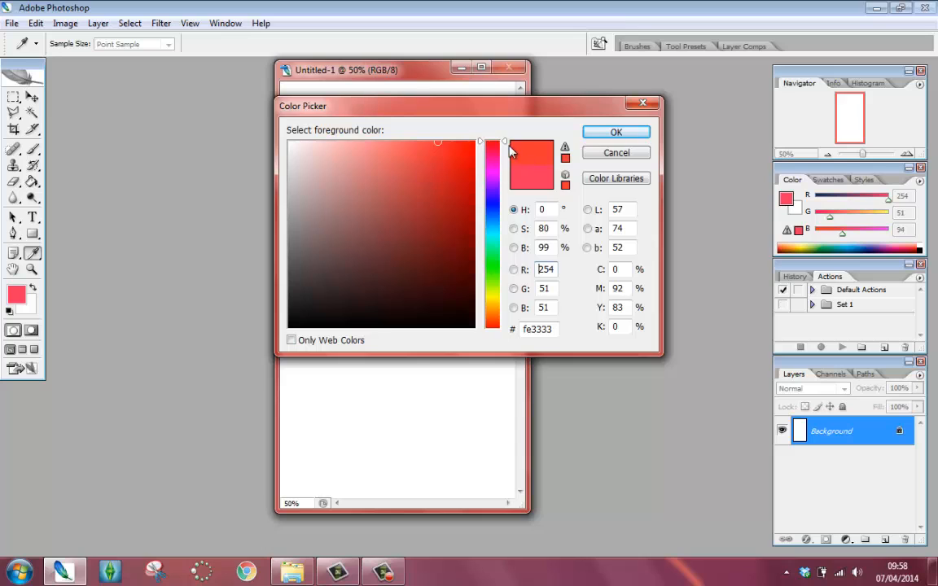
left_click(403, 147)
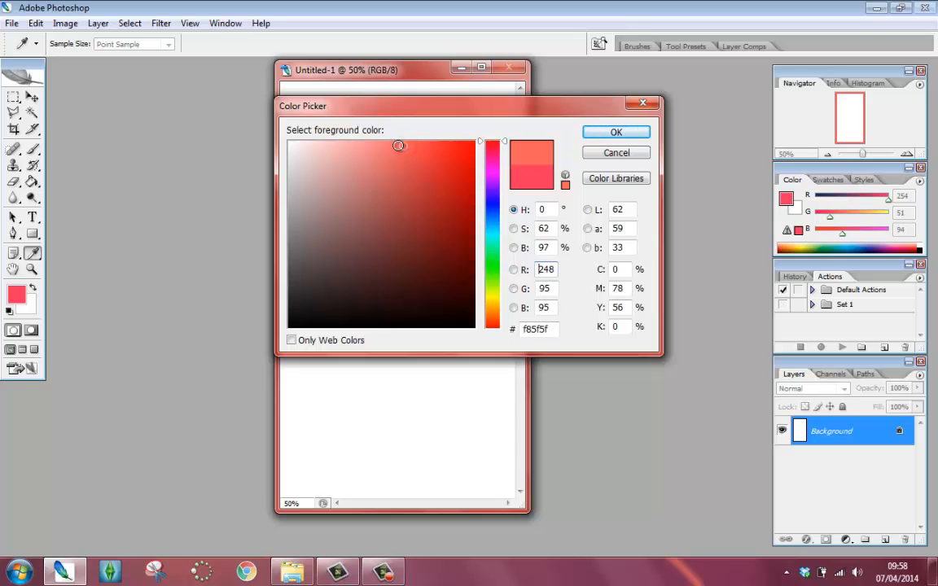
left_click(616, 133)
key("b")
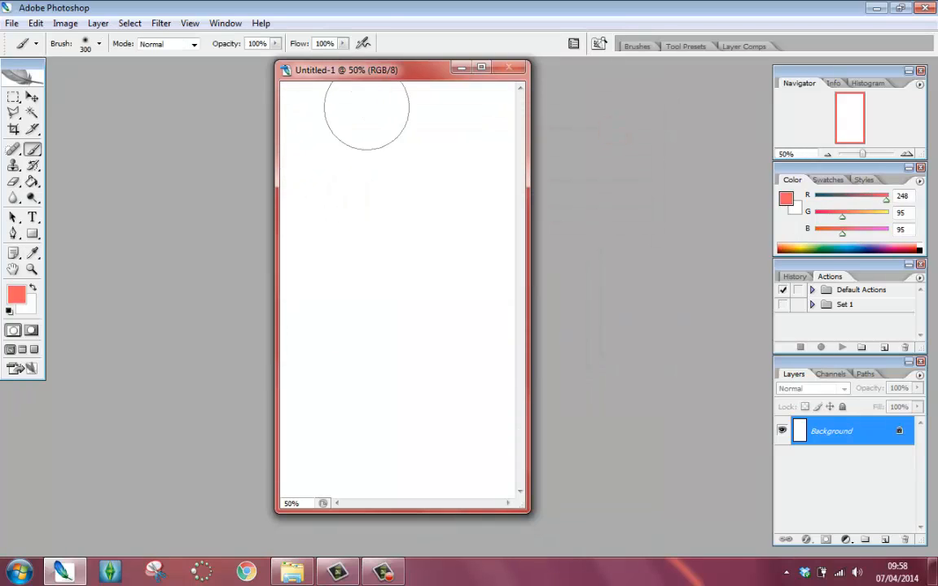
mouse_move(415, 103)
left_mouse_down()
mouse_move(352, 130)
mouse_move(358, 213)
mouse_move(321, 358)
left_mouse_up()
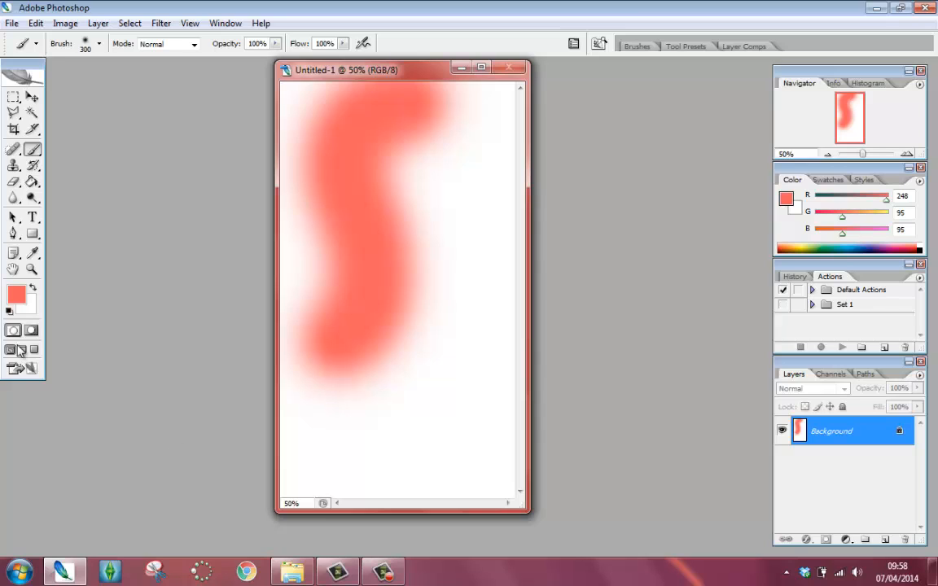
- Set the foreground colour to pink (R253 G113 B235) and paint a stroke across the canvas's top right
left_click(32, 253)
left_click(17, 295)
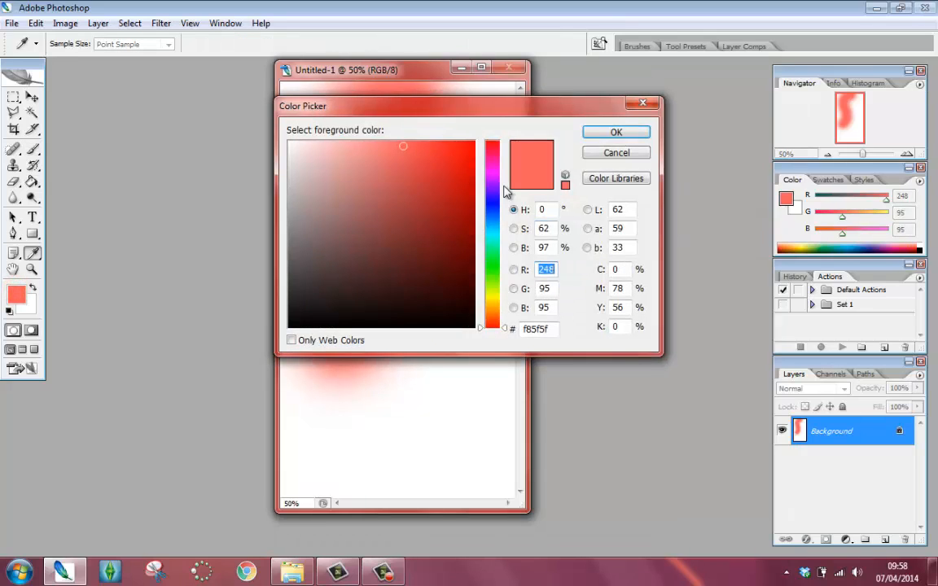
left_click_drag(495, 158, 493, 167)
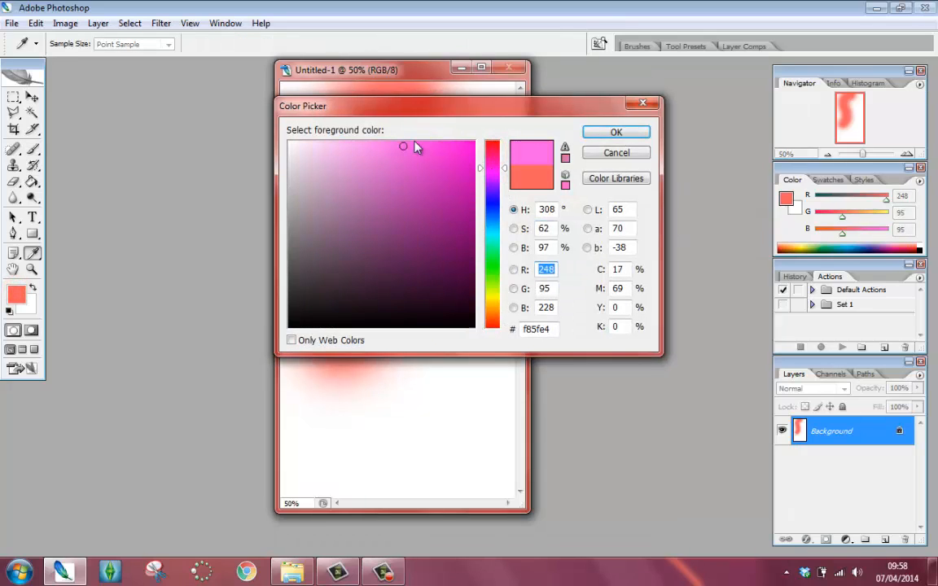
left_click(391, 142)
left_click(605, 132)
key("b")
left_click_drag(513, 105, 501, 107)
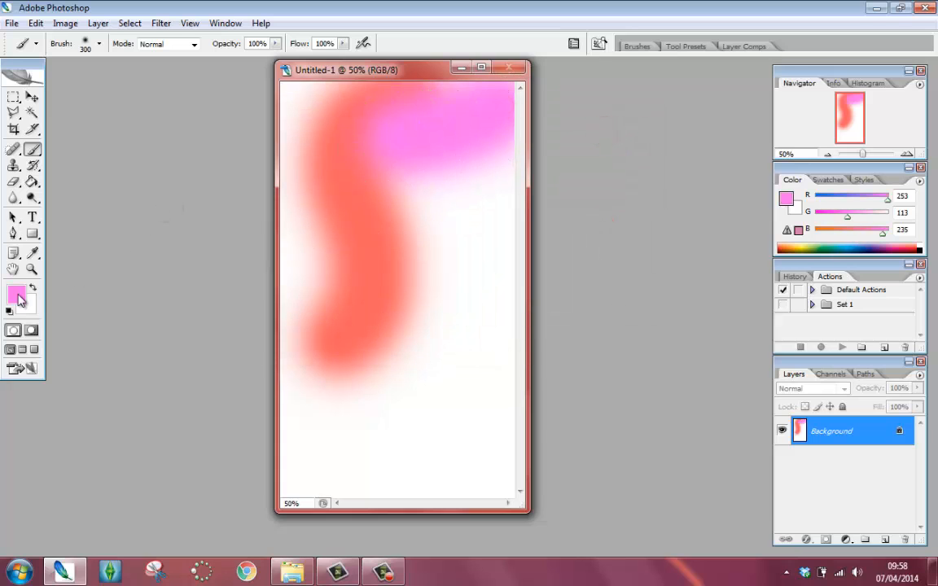
- Set the foreground colour to periwinkle blue (R134 G131 B250) and paint a stroke down the canvas's top-left edge
left_click(17, 295)
left_click_drag(494, 192, 495, 190)
left_click(370, 144)
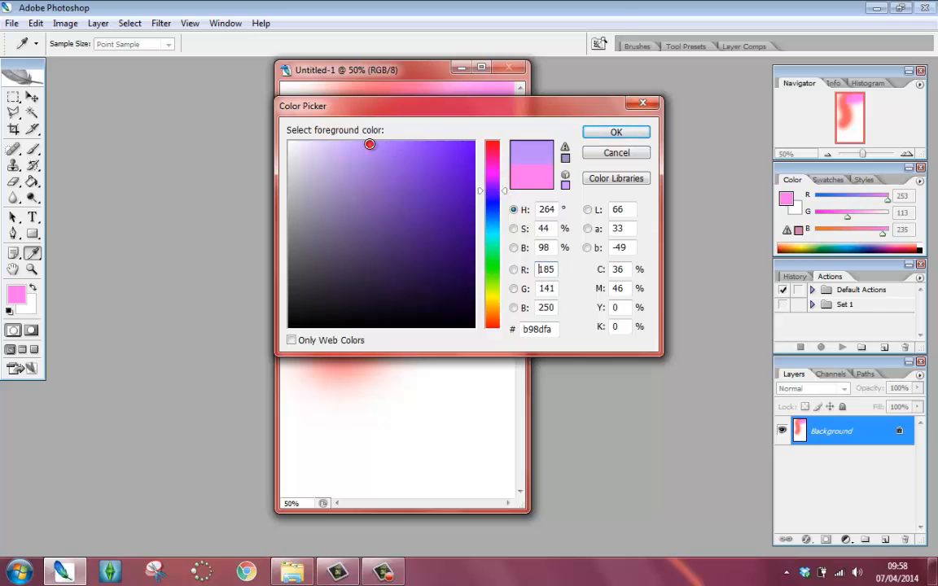
left_click(497, 196)
left_click(376, 145)
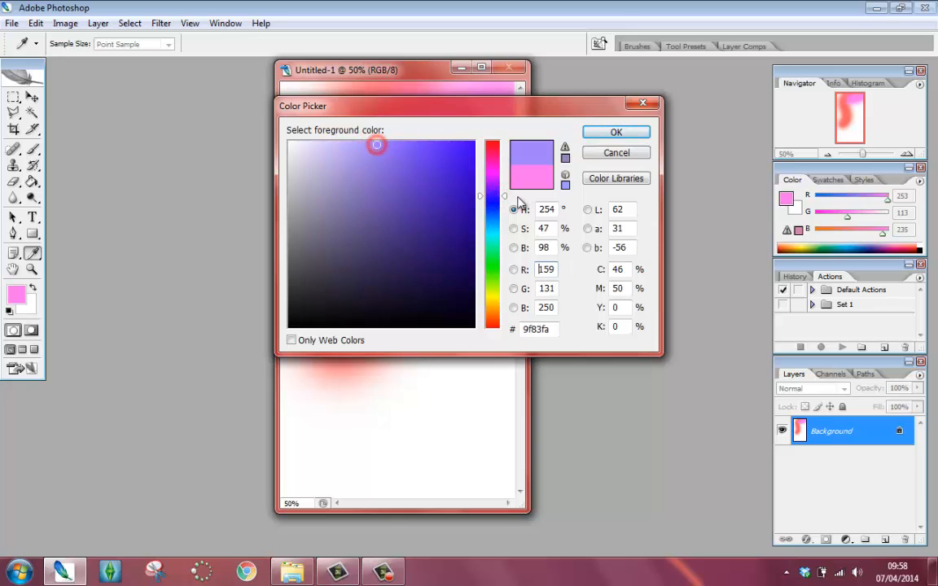
left_click(498, 203)
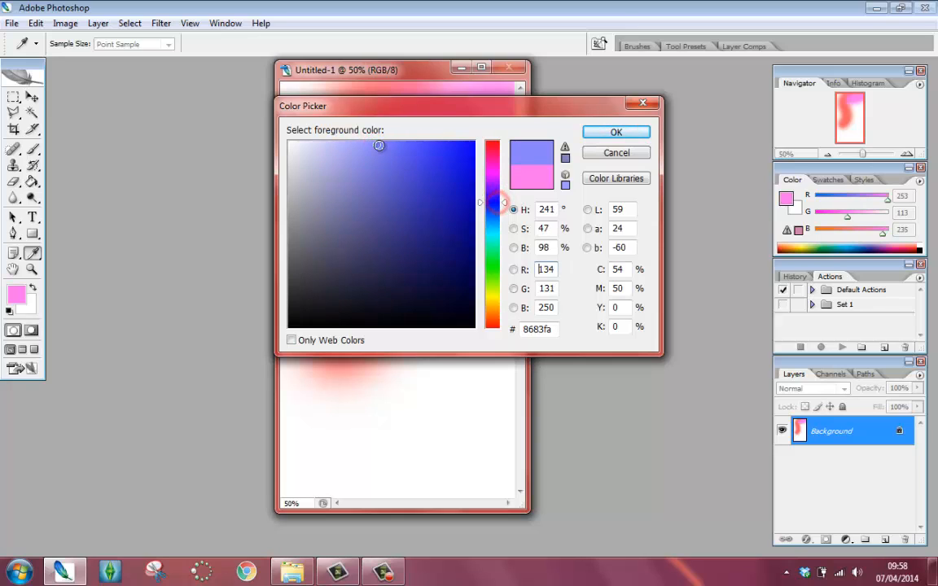
left_click(593, 131)
left_click_drag(303, 96, 305, 213)
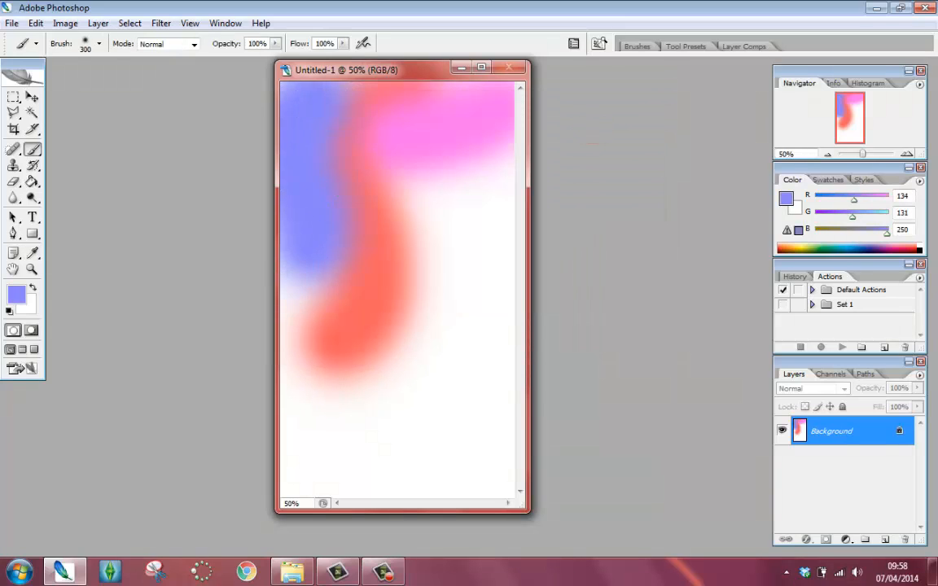
- Set the foreground colour to green (R87 G238 B133) and paint an S-shaped stroke down the canvas's right half
left_click(16, 291)
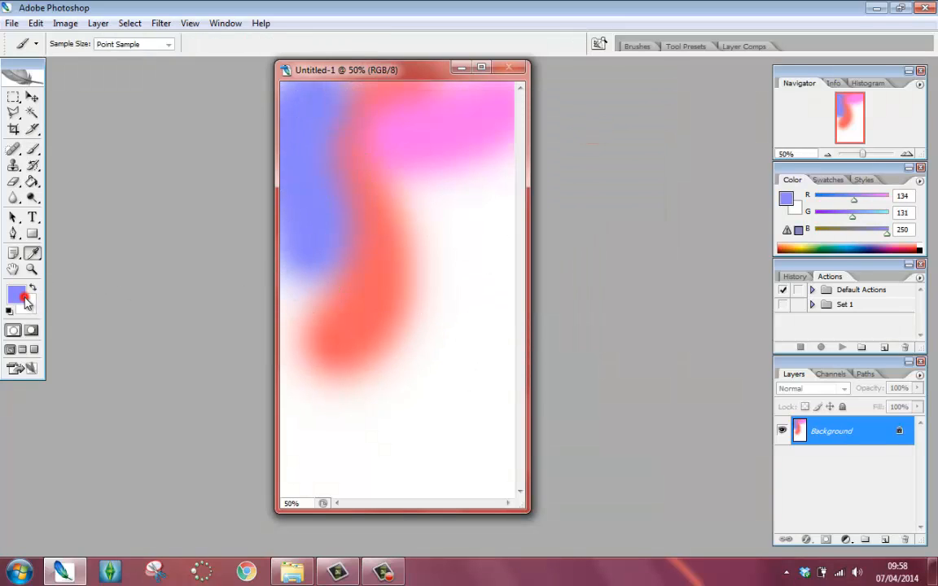
left_click_drag(505, 205, 508, 234)
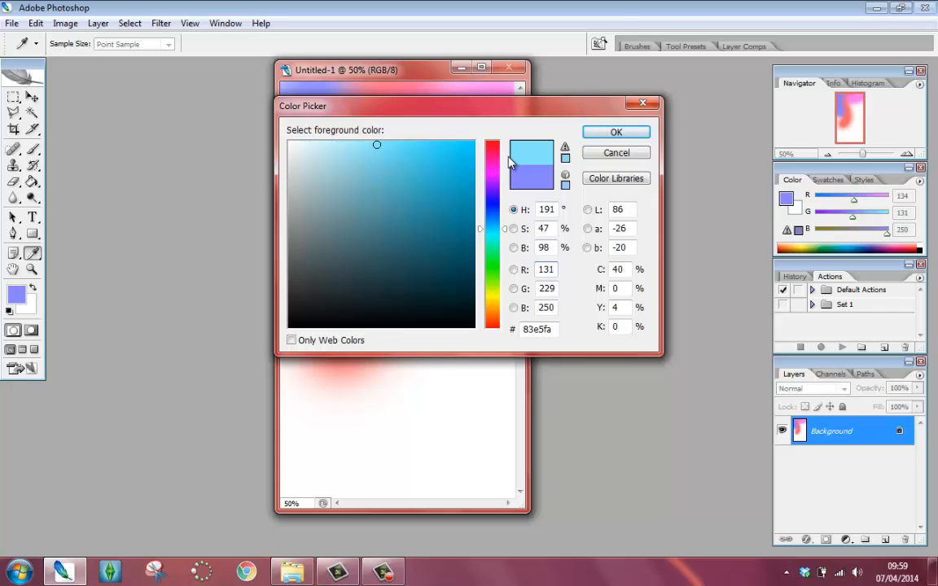
left_click_drag(500, 229, 503, 261)
left_click(396, 146)
left_click(408, 153)
left_click(614, 133)
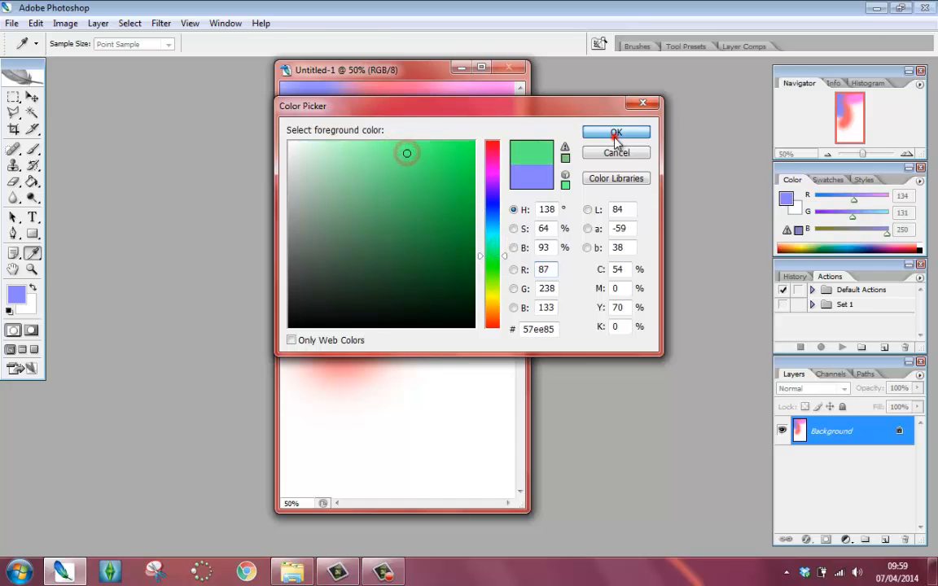
mouse_move(480, 191)
left_mouse_down()
mouse_move(442, 206)
mouse_move(458, 352)
mouse_move(382, 429)
left_mouse_up()
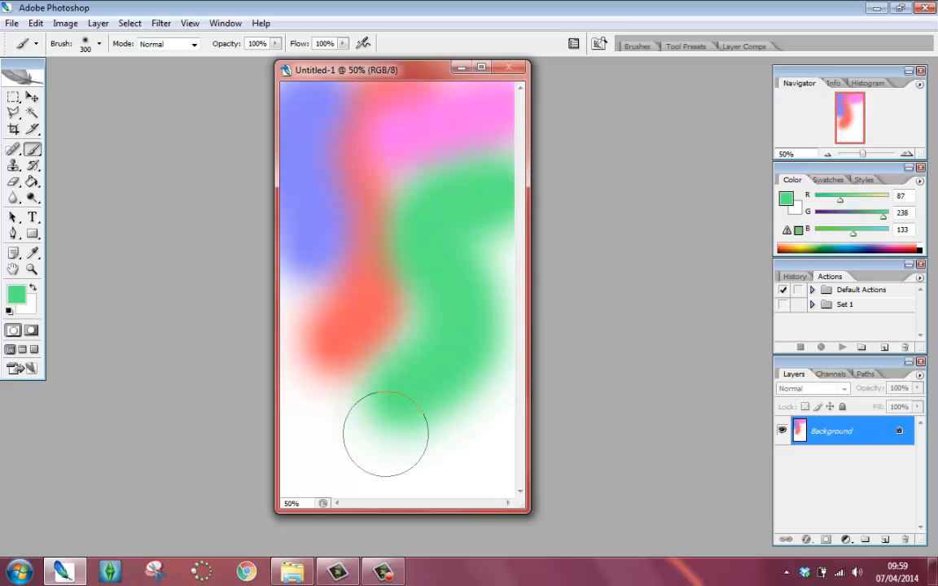
- Set the foreground colour to lime green (R190 G252 B118) and paint a stroke across the canvas's middle
left_click(16, 295)
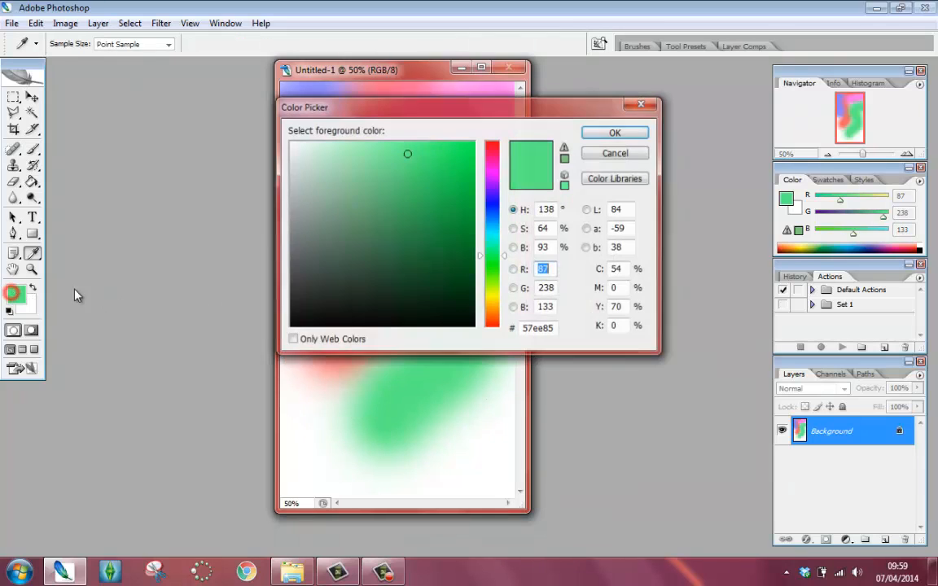
left_click_drag(494, 284, 495, 283)
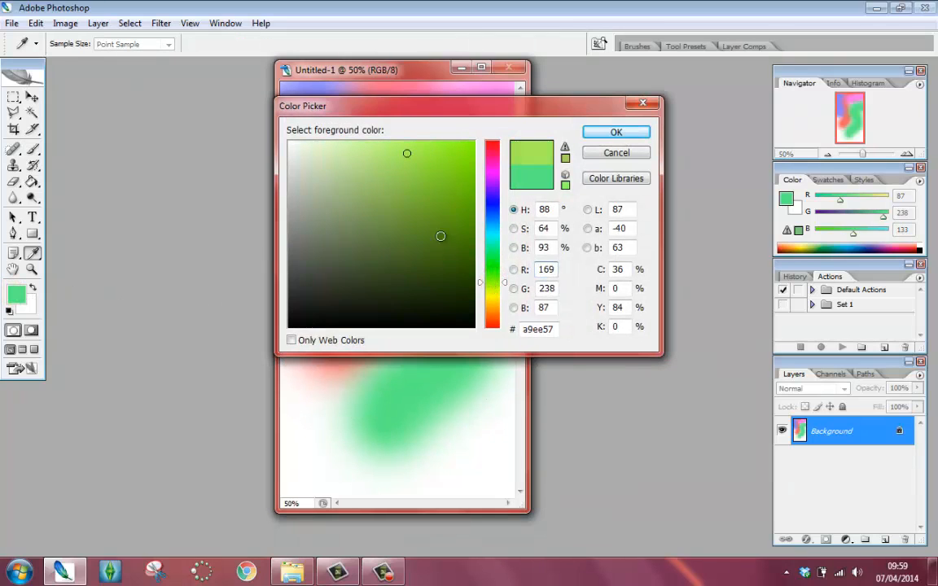
left_click(388, 144)
left_click(616, 132)
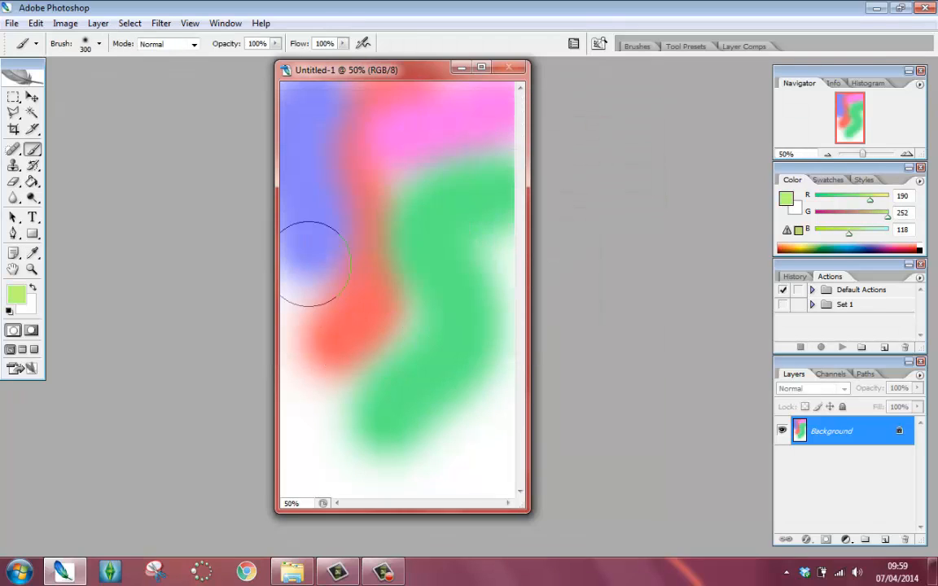
mouse_move(324, 226)
left_mouse_down()
mouse_move(429, 360)
mouse_move(521, 252)
left_mouse_up()
- Set the foreground colour to light orange (R246 G197 B92) and paint a stroke across the canvas's lower part
left_click(17, 296)
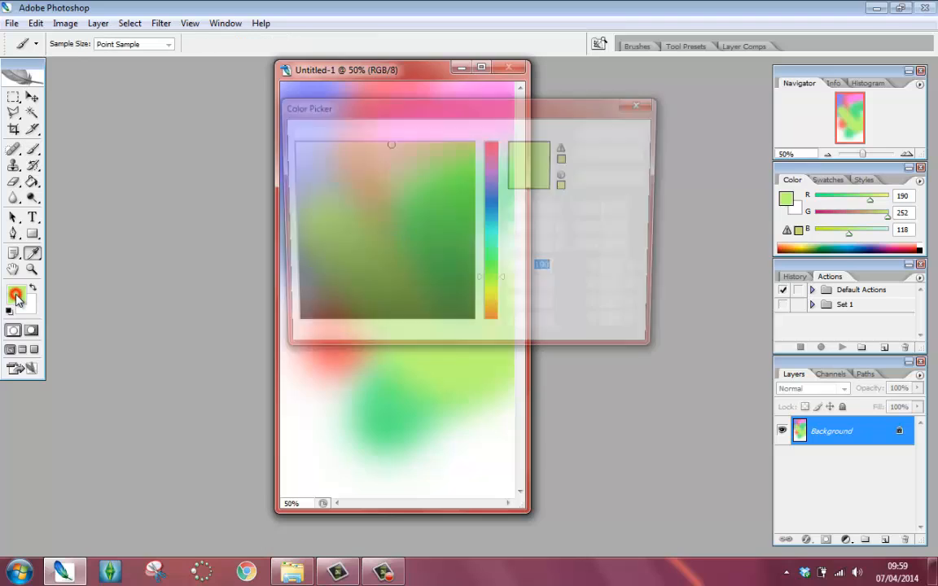
mouse_move(501, 302)
left_mouse_down()
mouse_move(498, 294)
mouse_move(495, 310)
left_mouse_up()
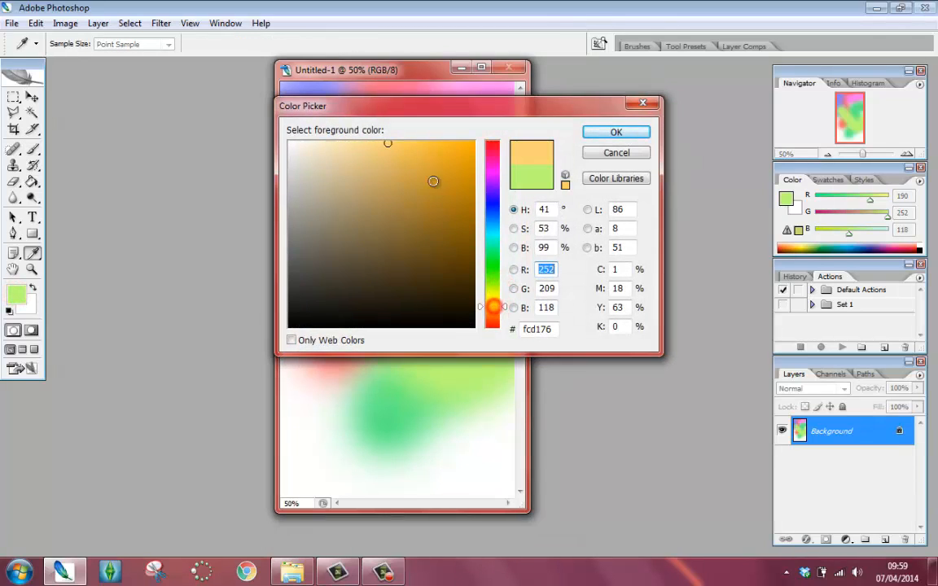
left_click(405, 147)
left_click(604, 132)
key("b")
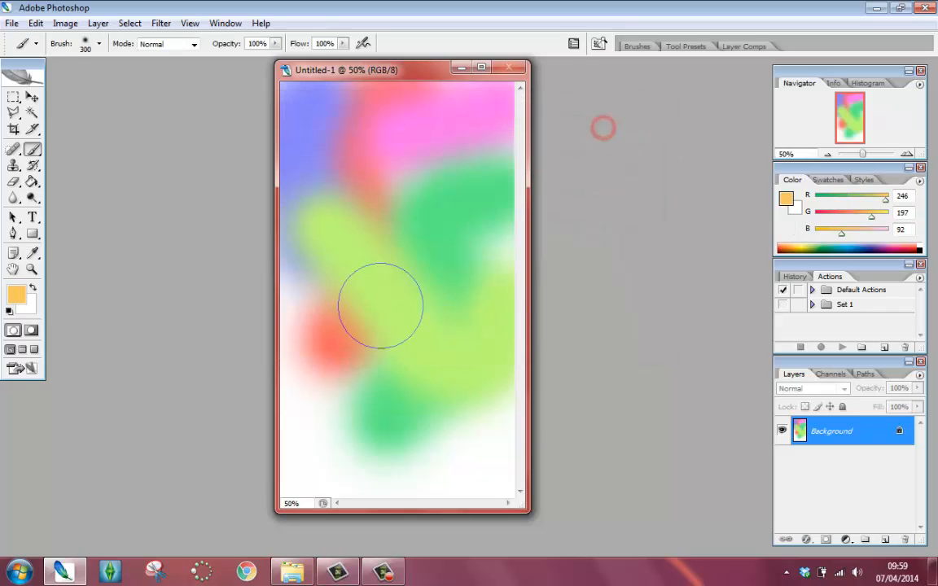
mouse_move(312, 402)
left_mouse_down()
mouse_move(427, 464)
mouse_move(486, 419)
mouse_move(501, 358)
left_mouse_up()
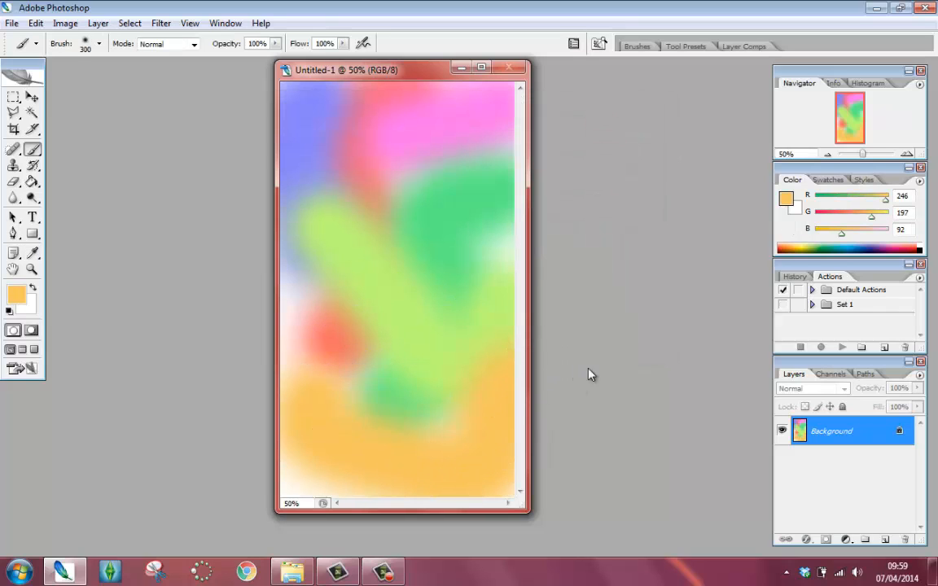
- Set the foreground colour to coral red (R251 G100 B108) and paint strokes down the canvas's lower-left side plus dabs in the middle and right
left_click(16, 295)
left_click_drag(498, 289, 498, 282)
left_click_drag(472, 111, 554, 176)
left_click_drag(576, 214, 524, 206)
left_click(482, 210)
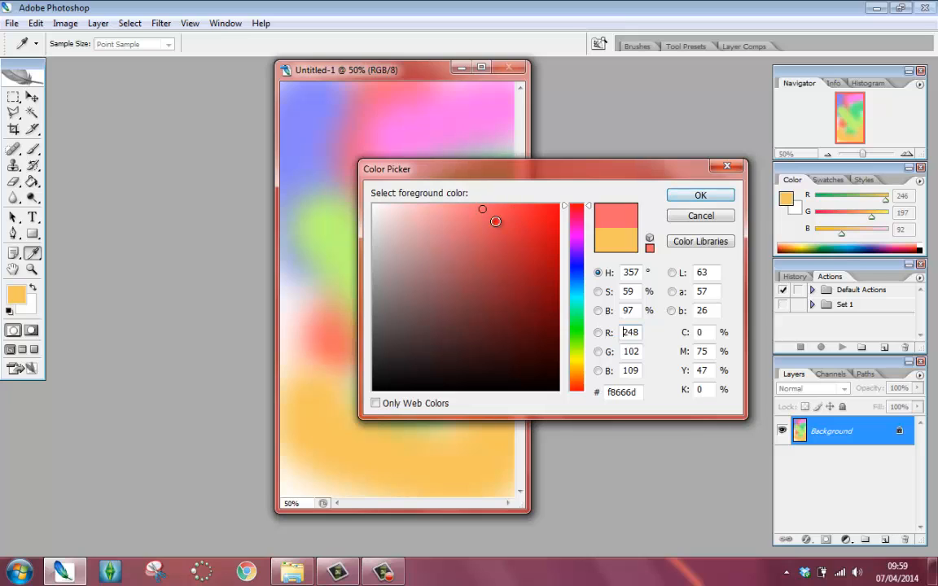
left_click(489, 221)
left_click(484, 207)
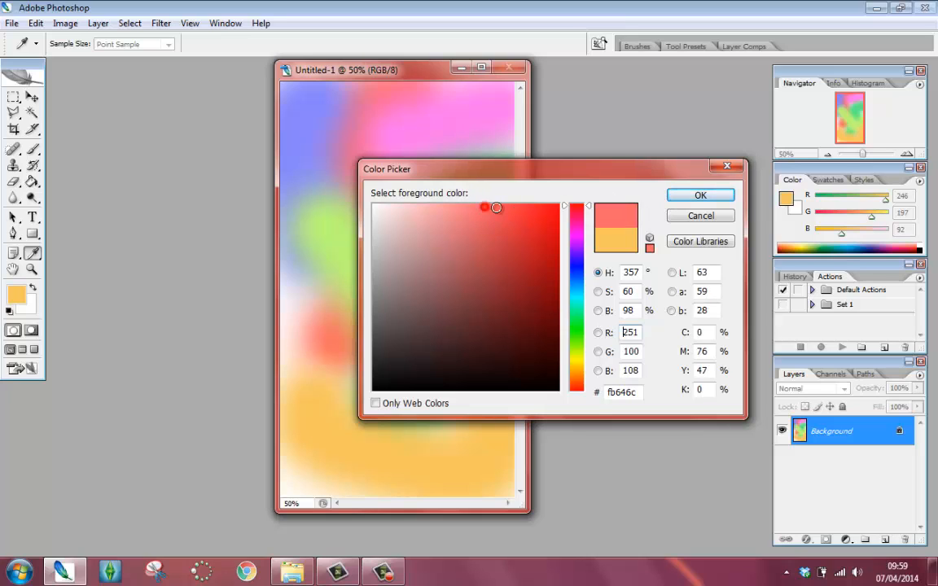
left_click(683, 196)
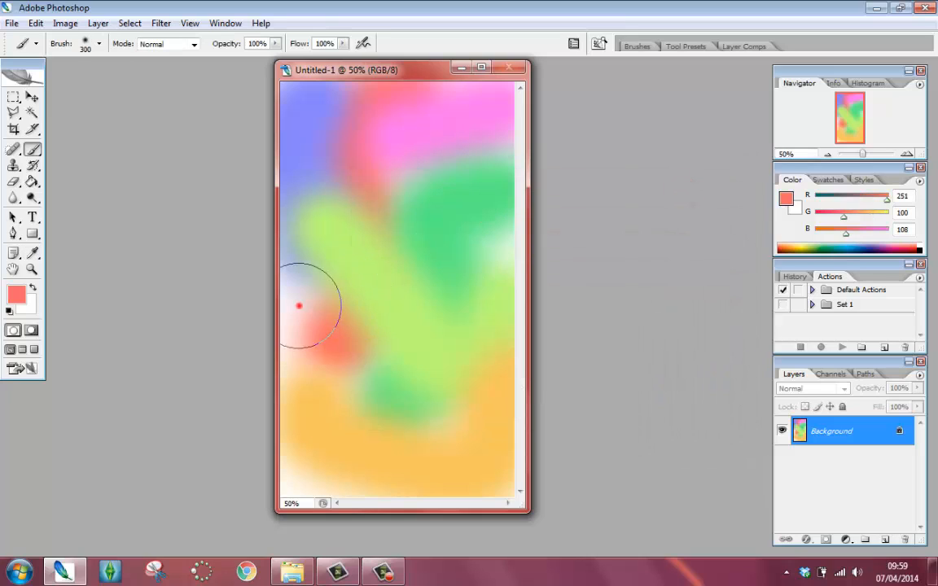
mouse_move(300, 306)
left_mouse_down()
mouse_move(298, 339)
mouse_move(346, 373)
left_mouse_up()
left_click_drag(359, 485, 313, 445)
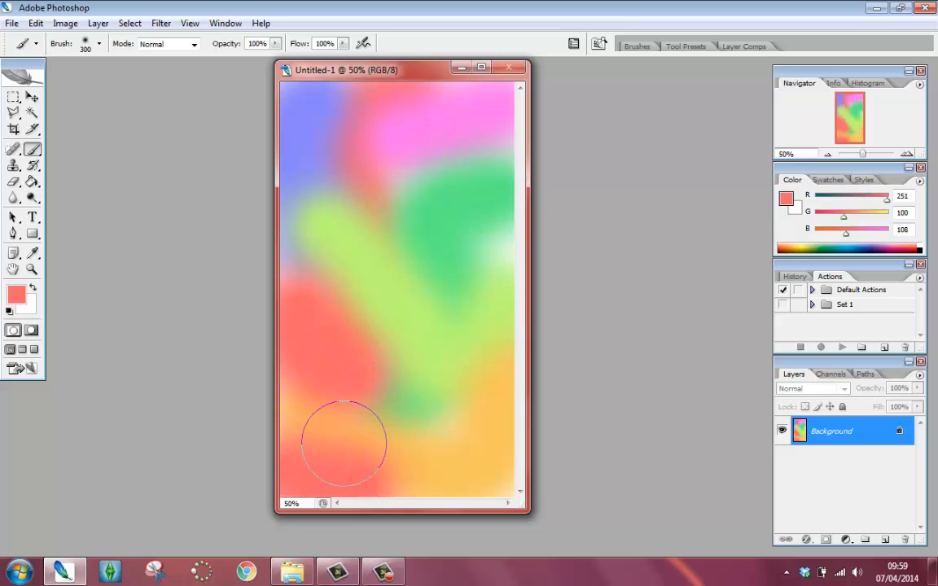
left_click(425, 419)
left_click(499, 259)
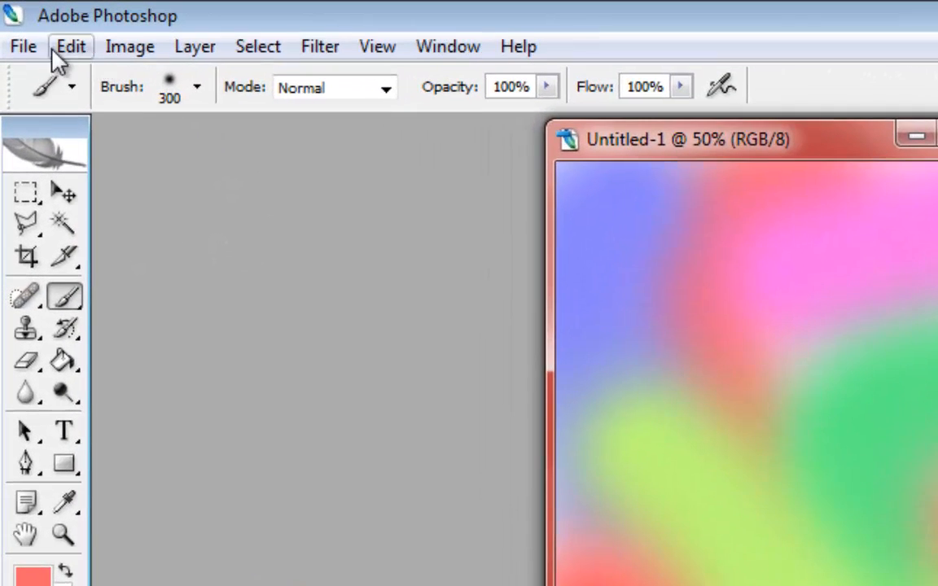
- Apply a Gaussian Blur with a large radius to the whole painted canvas
left_click(318, 49)
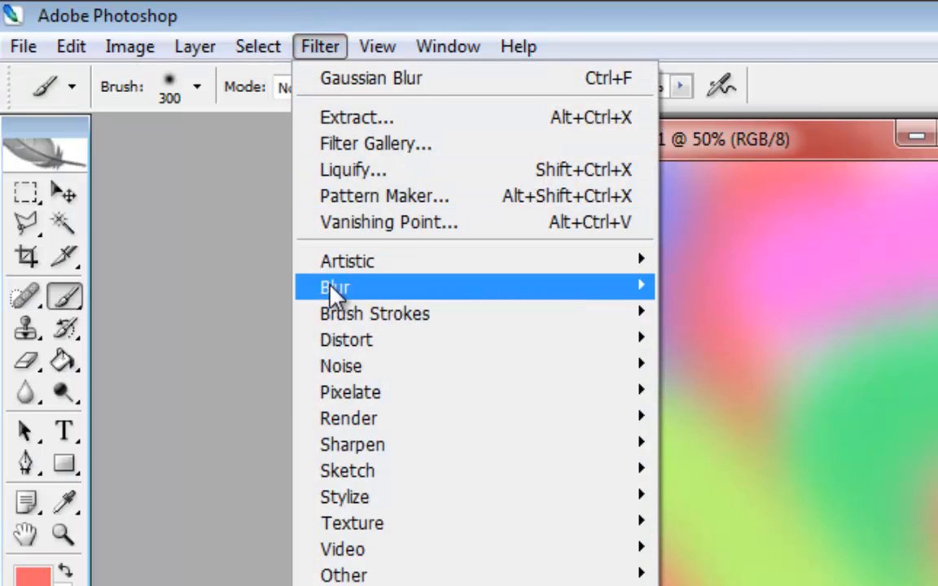
mouse_move(457, 289)
mouse_move(601, 299)
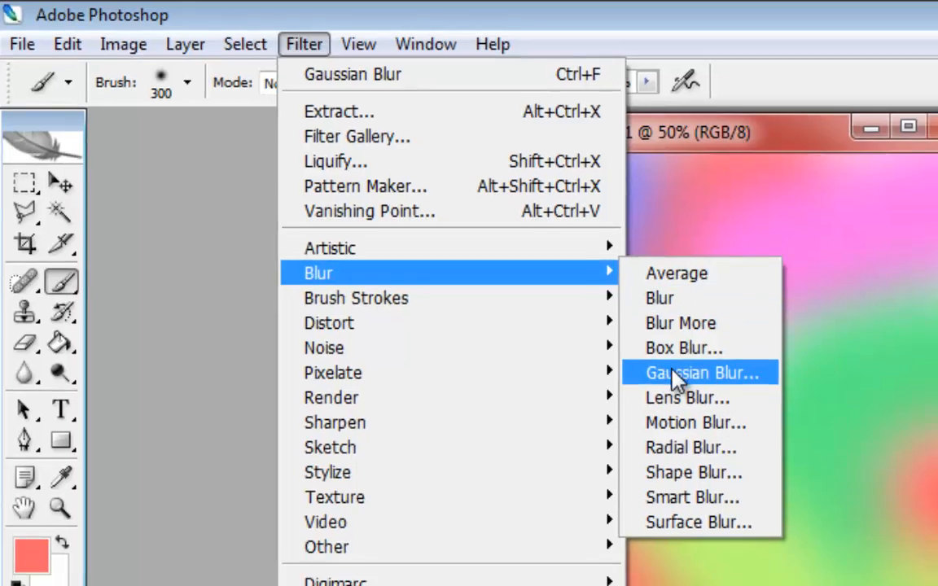
left_click(720, 394)
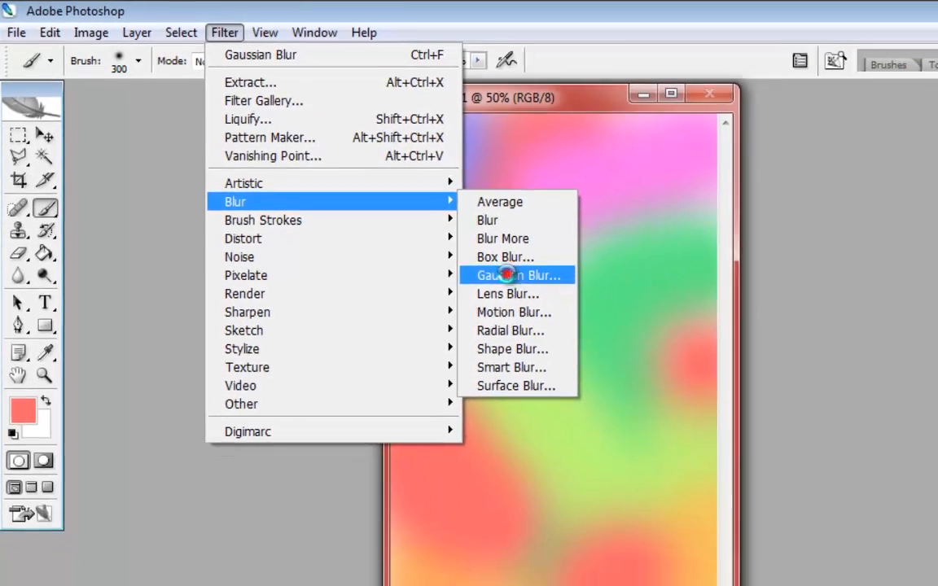
left_click_drag(514, 97, 602, 99)
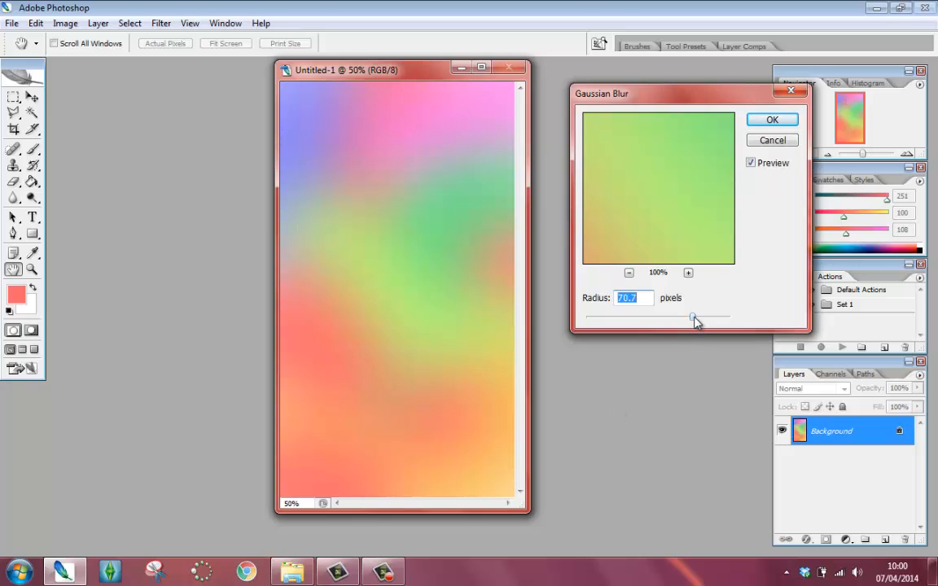
mouse_move(693, 318)
left_mouse_down()
mouse_move(590, 320)
mouse_move(707, 323)
left_mouse_up()
left_click_drag(707, 317, 721, 318)
left_click(651, 298)
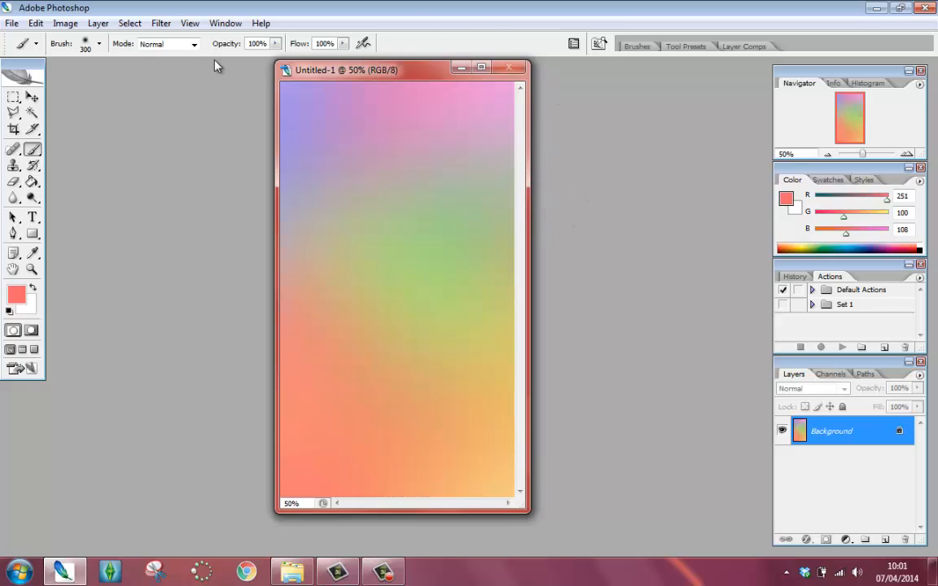
- Open Save As and browse to the Z: network drive under Computer
left_click(12, 23)
left_click(60, 184)
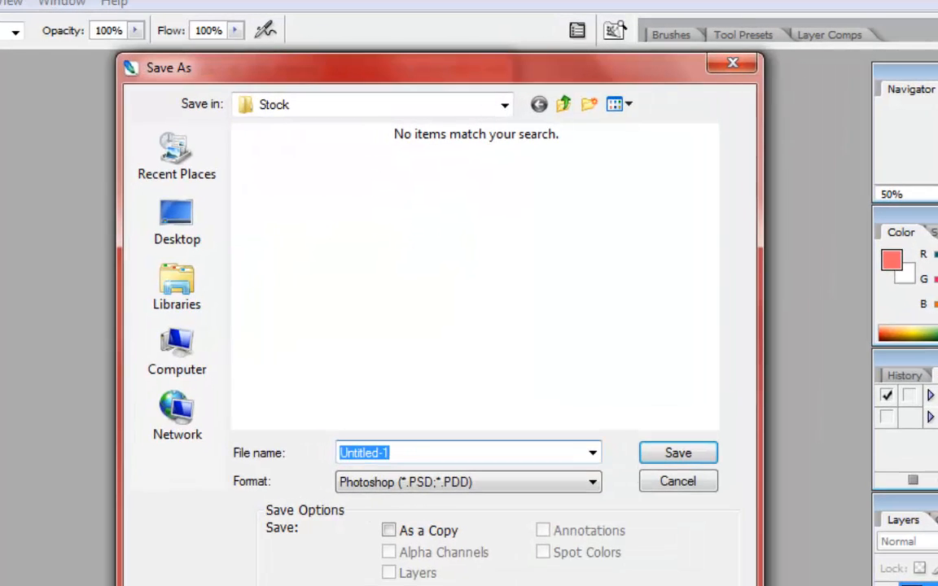
left_click(186, 346)
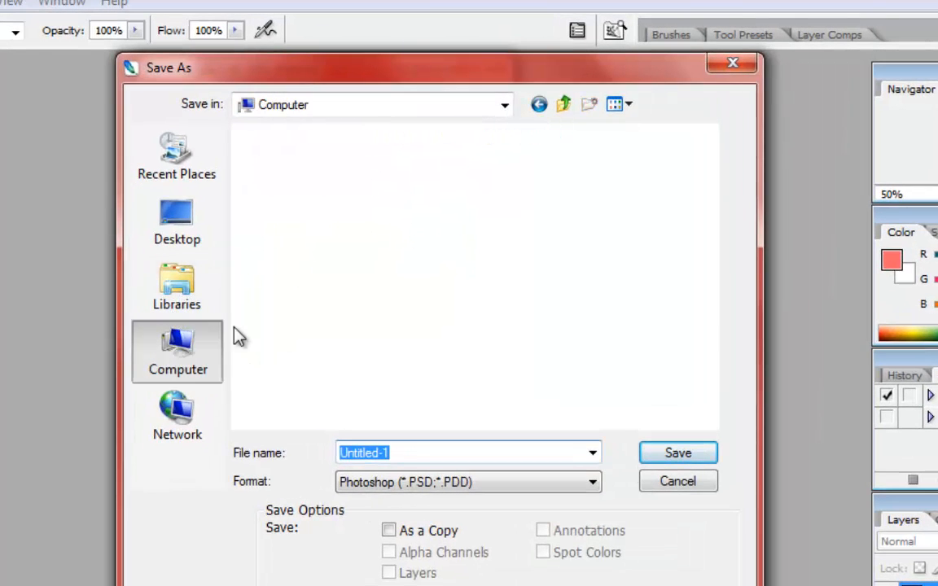
left_click_drag(710, 210, 712, 339)
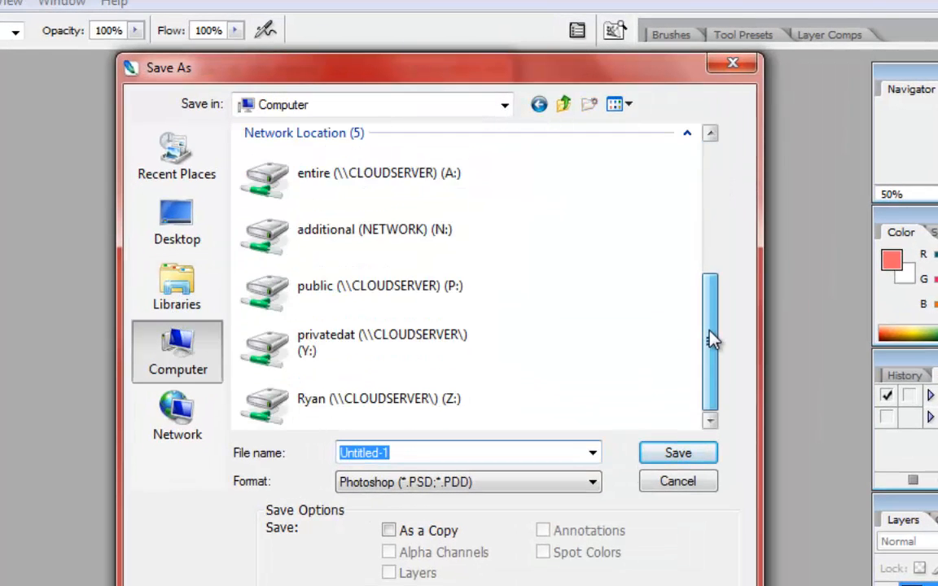
double_click(407, 397)
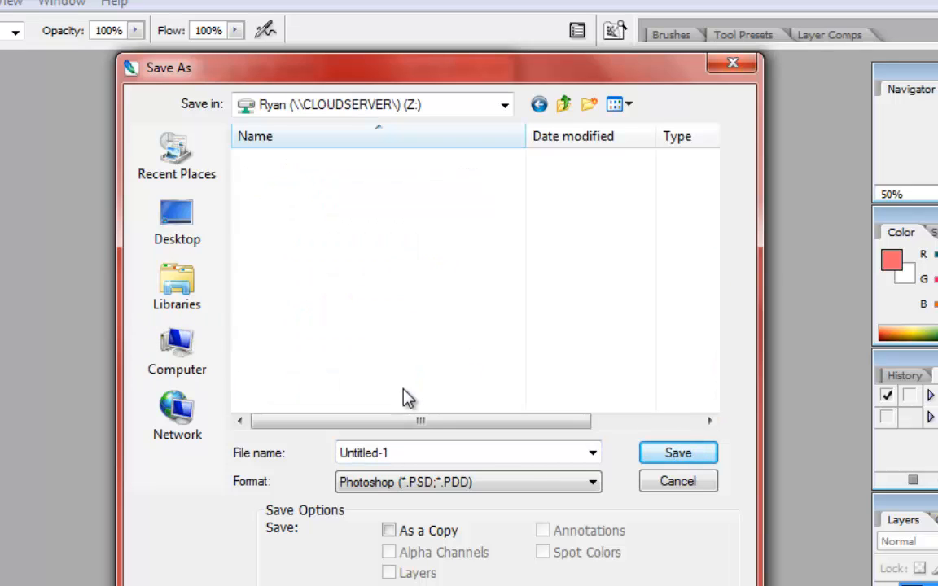
- Save the image as a PNG named "blurred background" with no interlacing
left_click(421, 452)
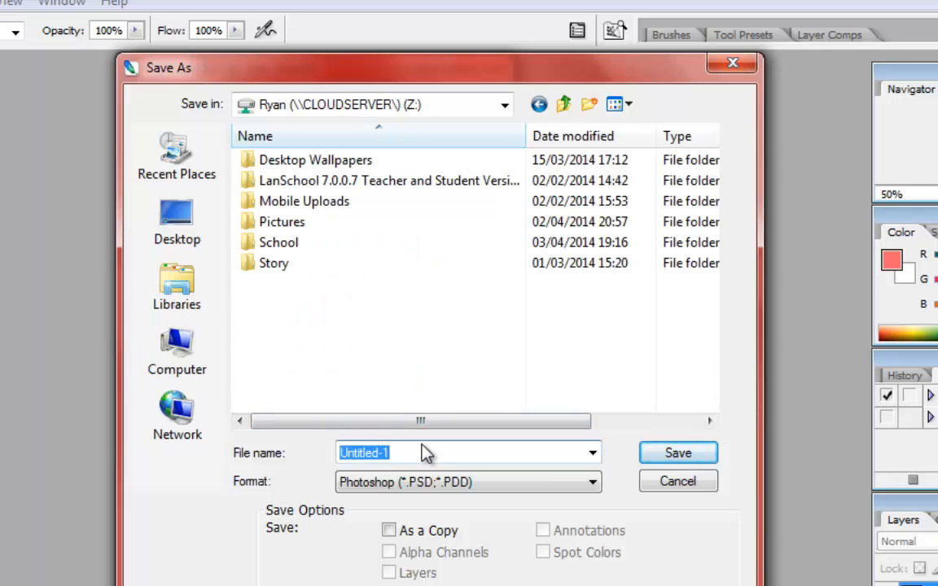
key("BackSpace")
type("blurre")
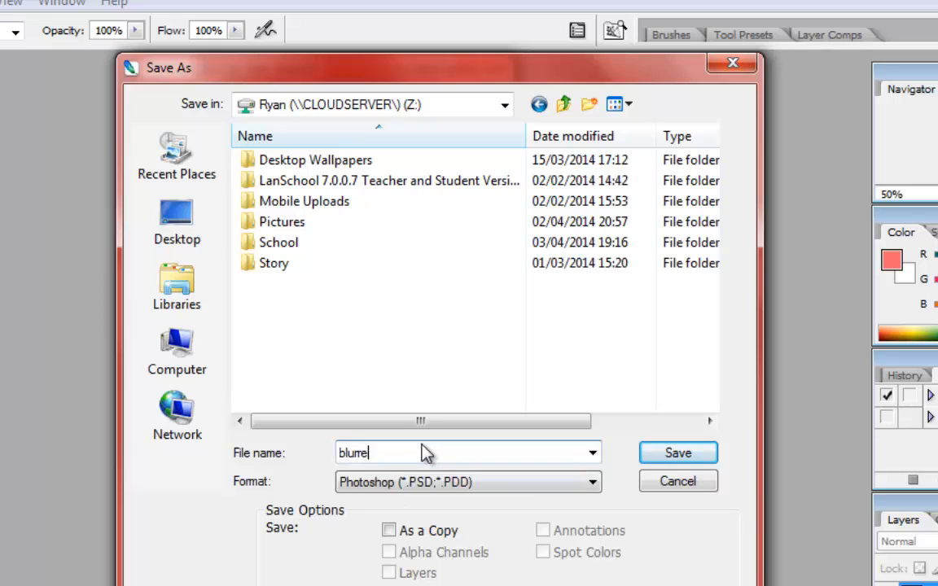
type("d background")
left_click(417, 480)
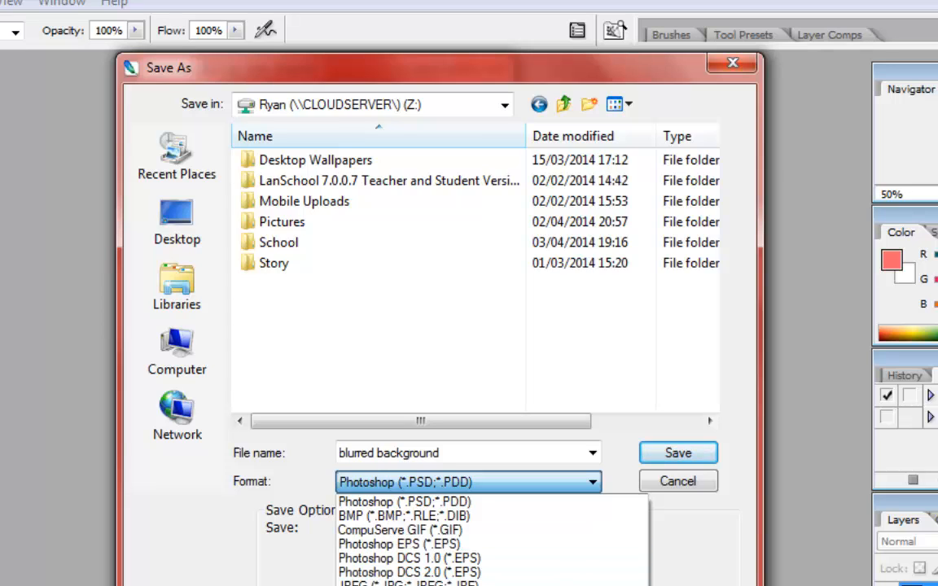
left_click(391, 585)
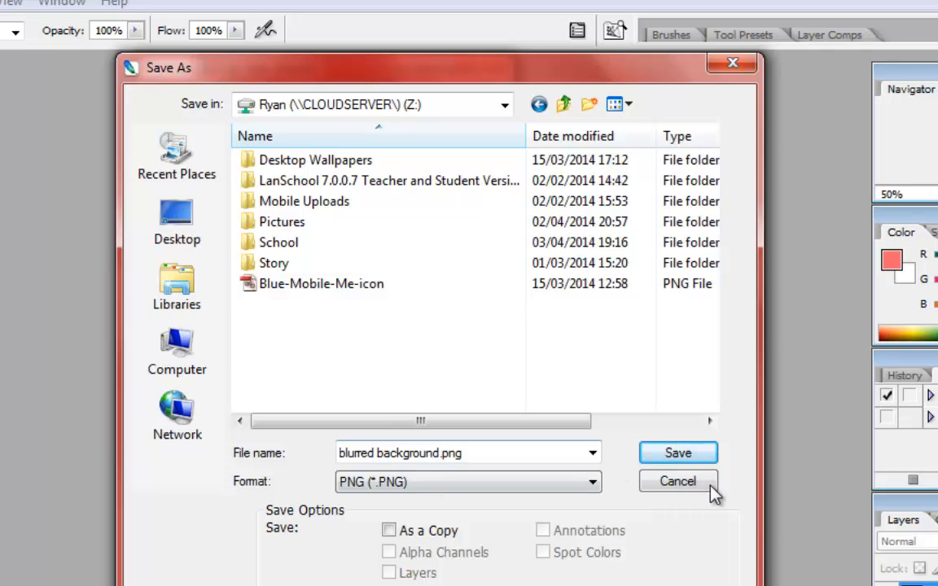
left_click(673, 454)
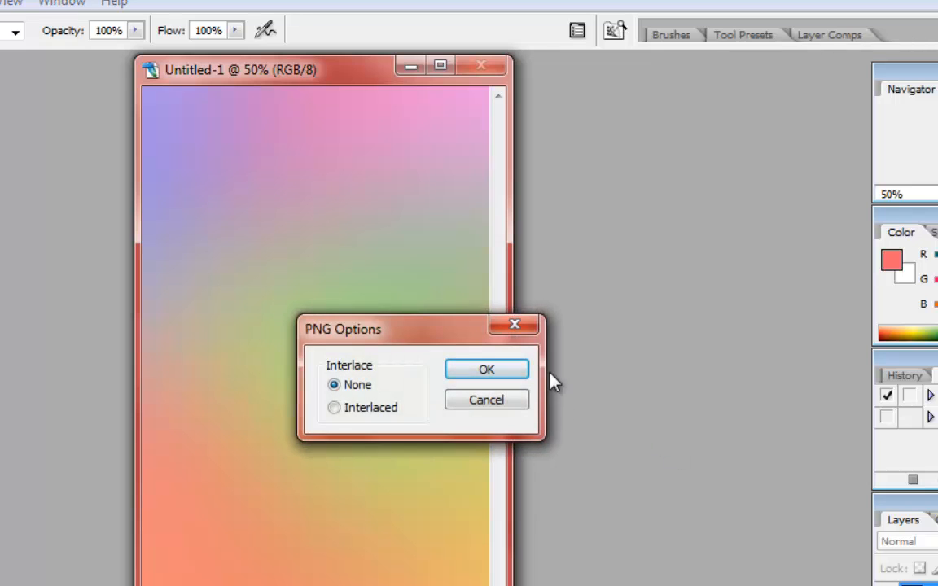
left_click(512, 368)
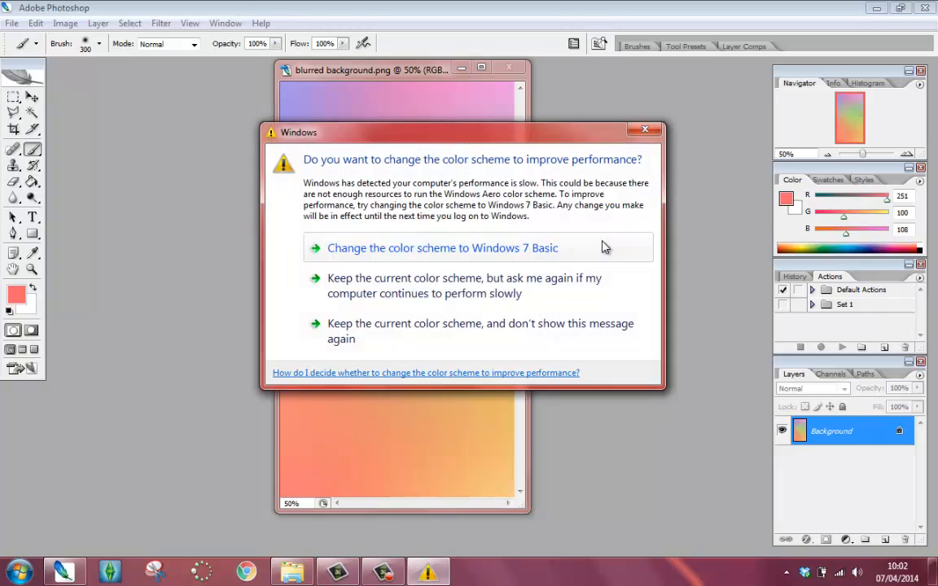
left_click(646, 129)
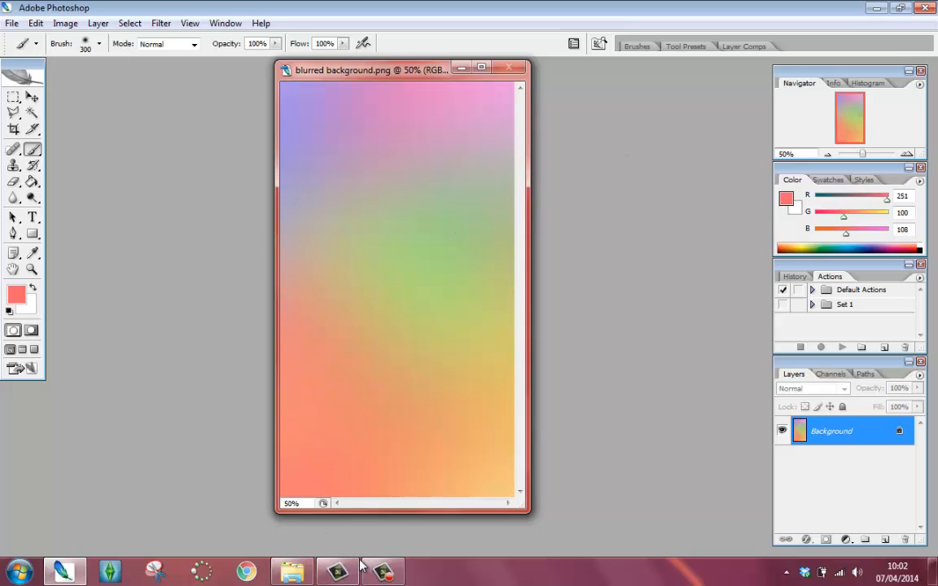
left_click(383, 572)
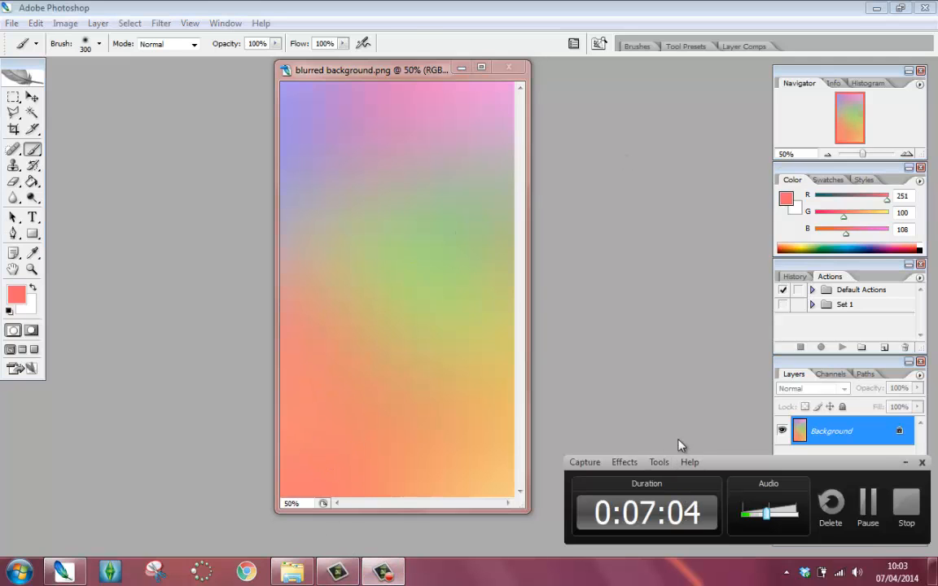